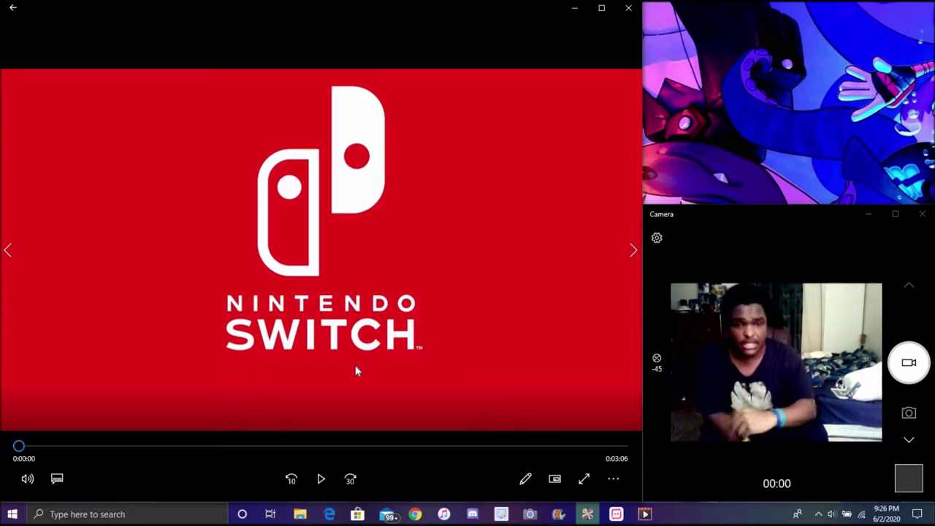
Step: Play the expansion pass trailer to its release-date ending, briefly minimizing and restoring the player
click(310, 475)
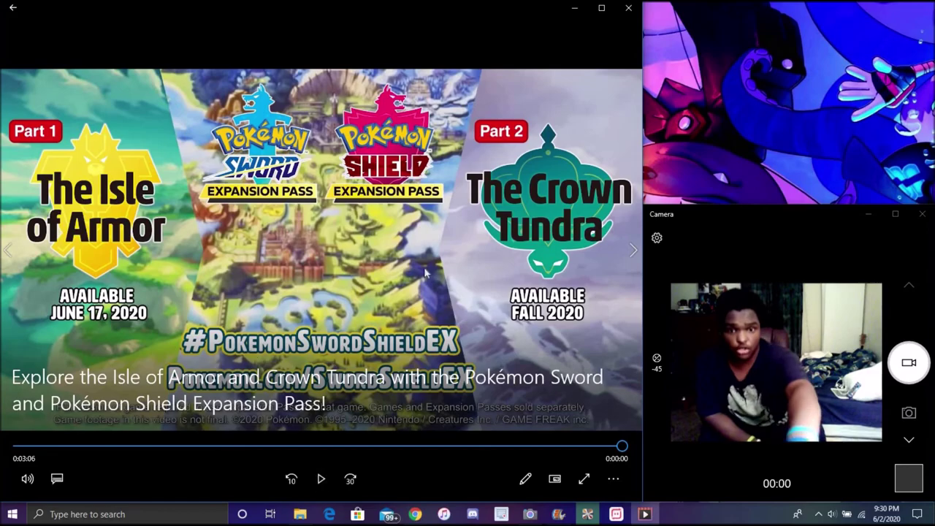
click(575, 8)
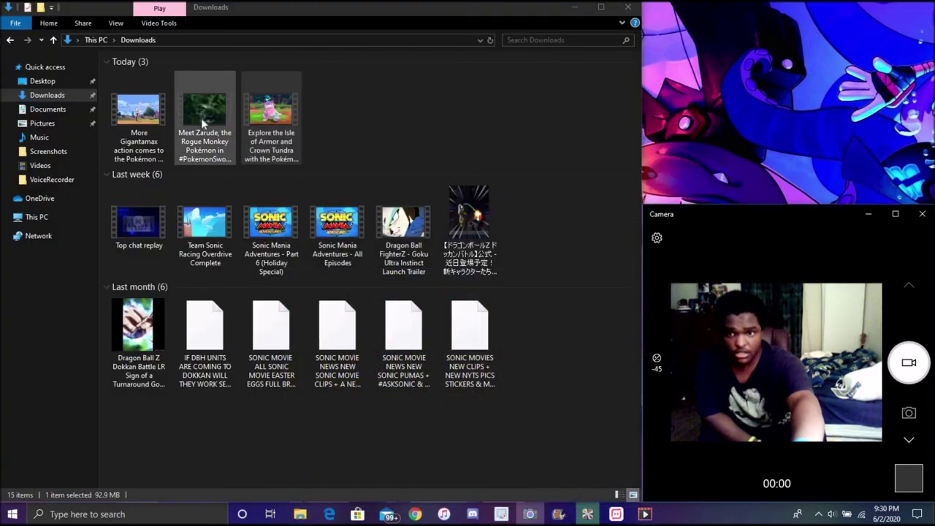
key(alt+Tab)
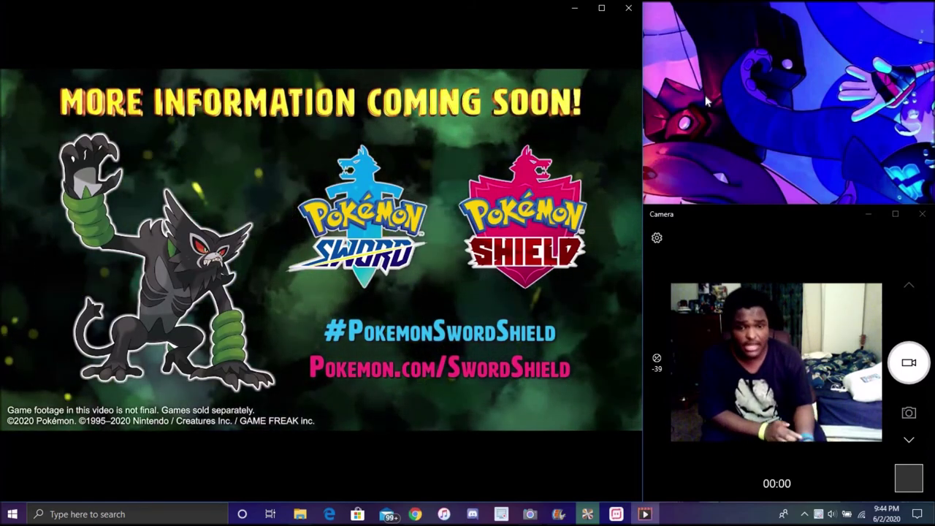
Step: Minimize the player, bring up the Downloads folder and select the Gigantamax trailer video
click(574, 8)
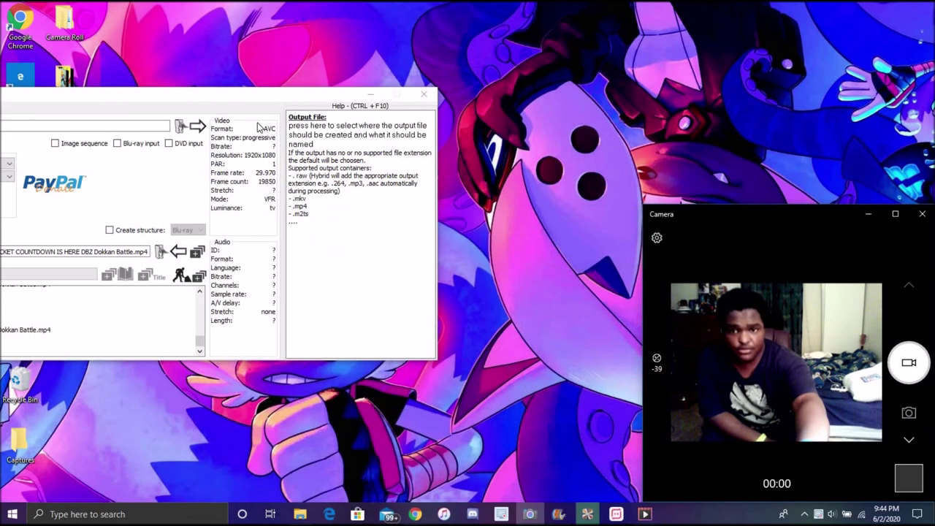
click(299, 514)
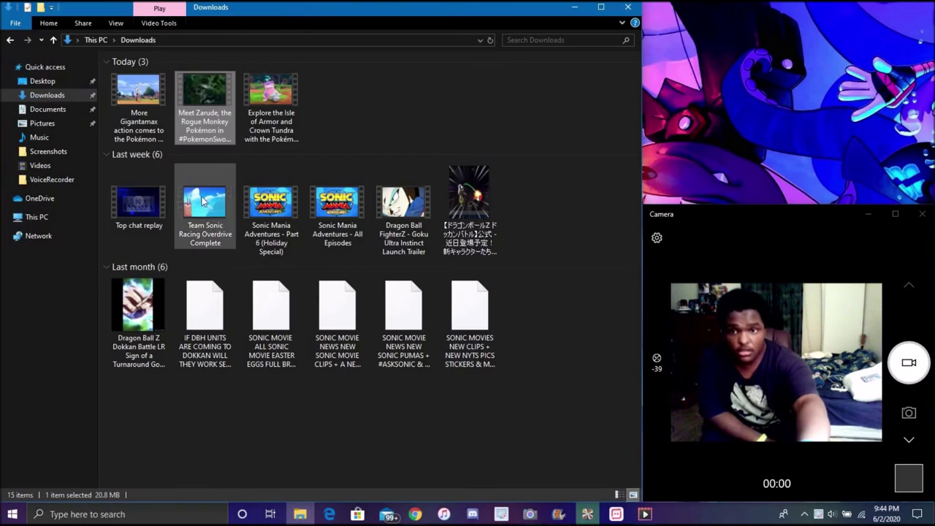
click(155, 141)
Step: Open the 'More Gigantamax action' video and watch it to The Isle of Armor / Crown Tundra end card
key(Return)
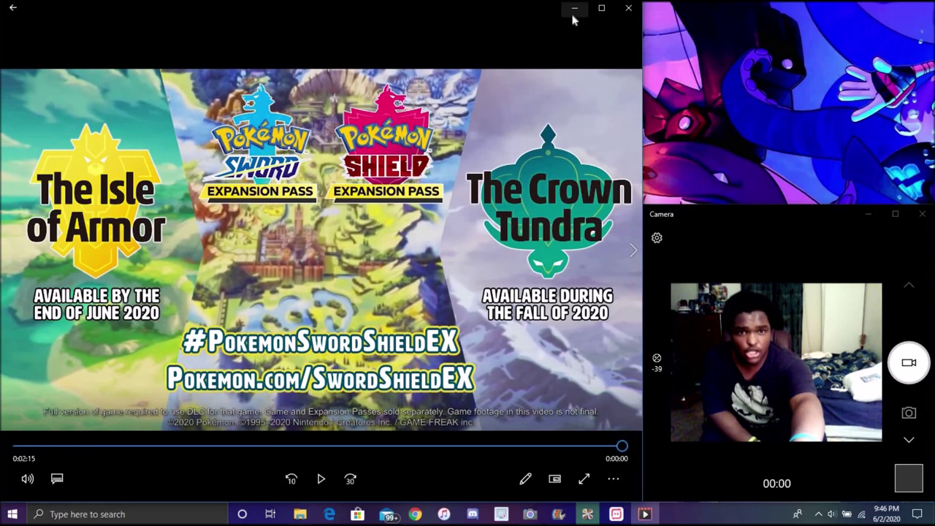
Step: Minimize the finished Gigantamax trailer's player to reveal the Downloads folder
click(574, 8)
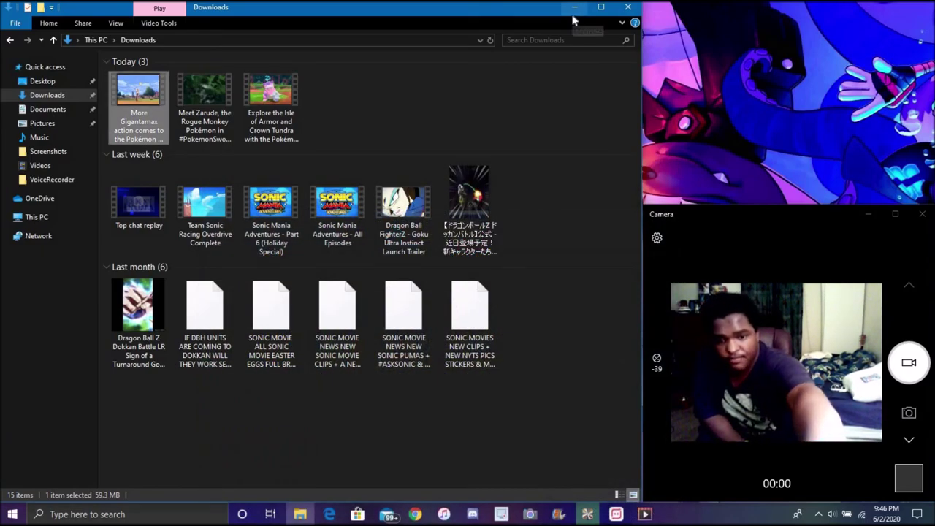